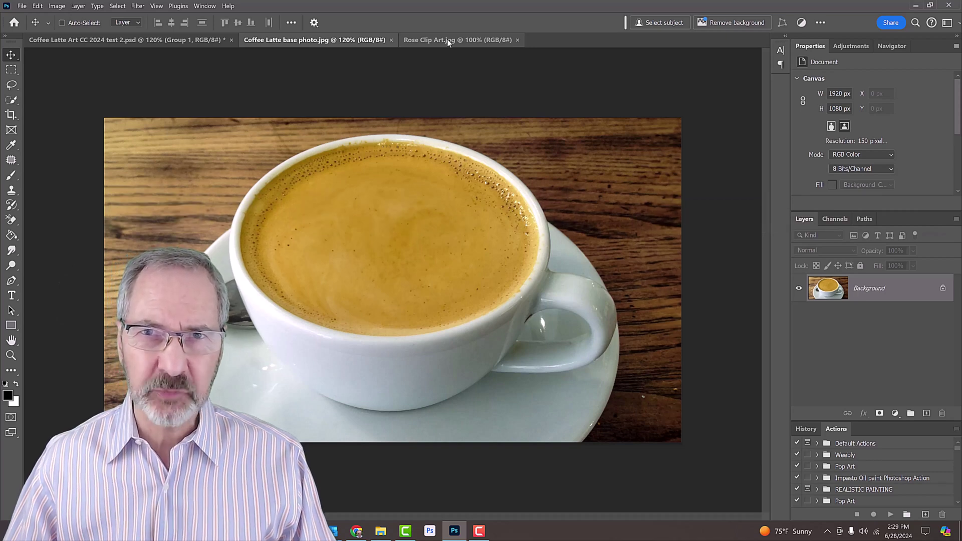
Switch to the Rose Clip Art.jpg document showing the black rose.
left_click(448, 41)
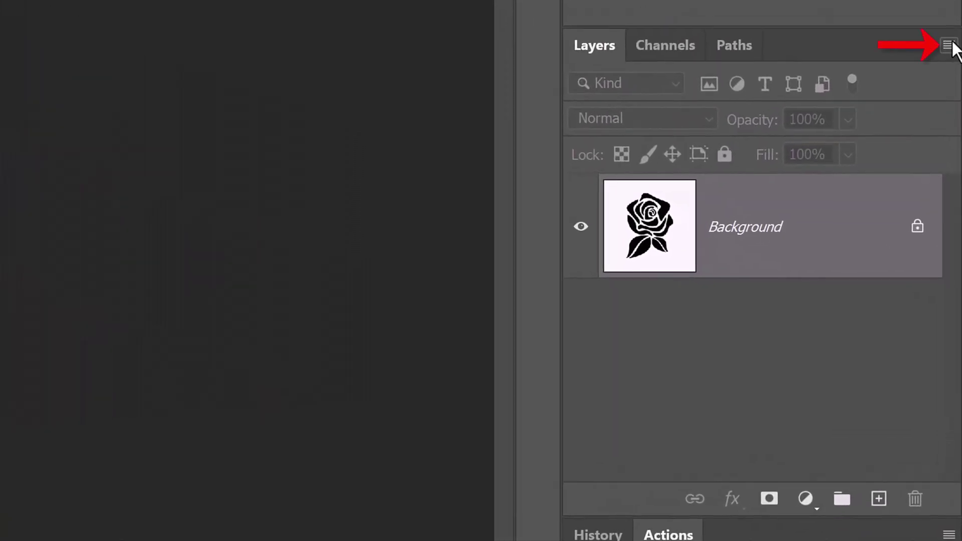
Convert the rose's Background layer into a smart object named Layer 0.
left_click(948, 46)
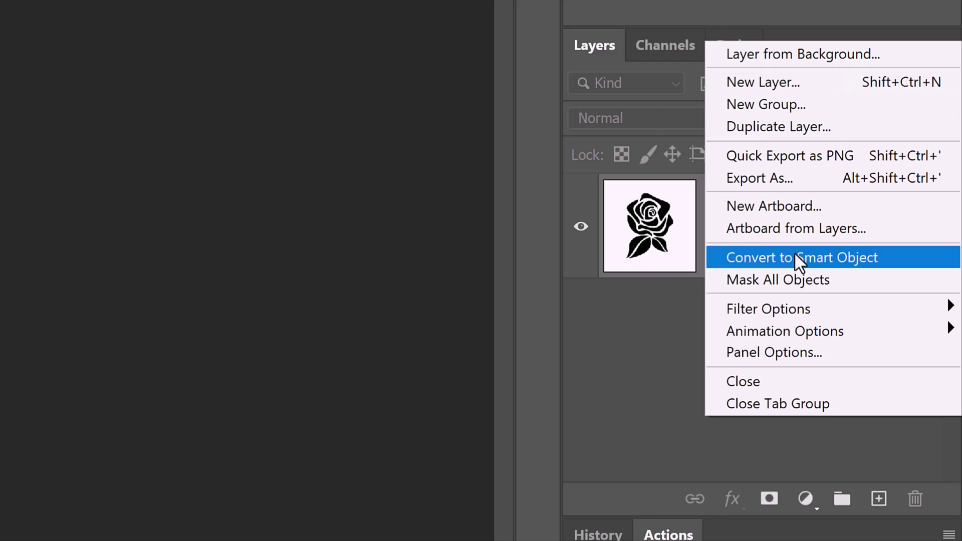
left_click(797, 256)
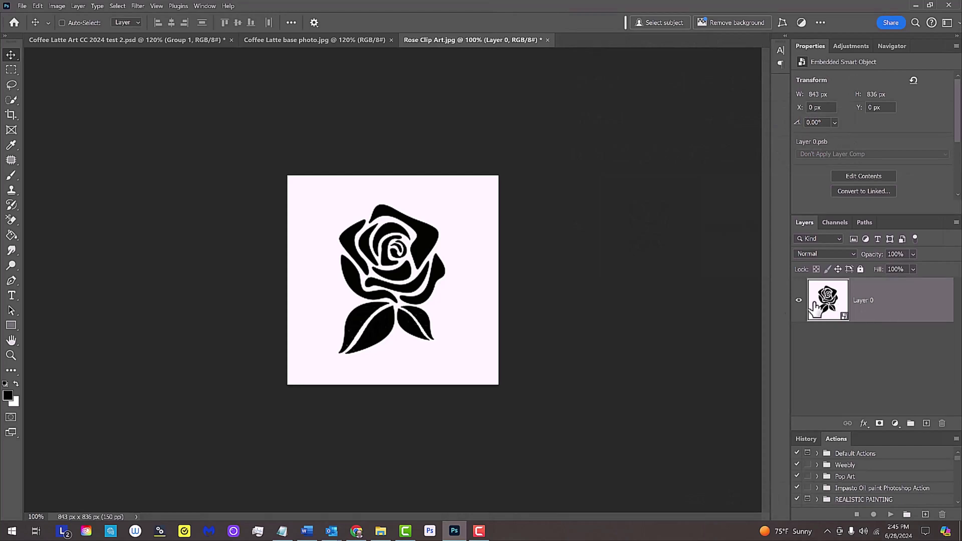
Move the rose into the Coffee Latte base photo as Layer 1 above the Background.
key("v")
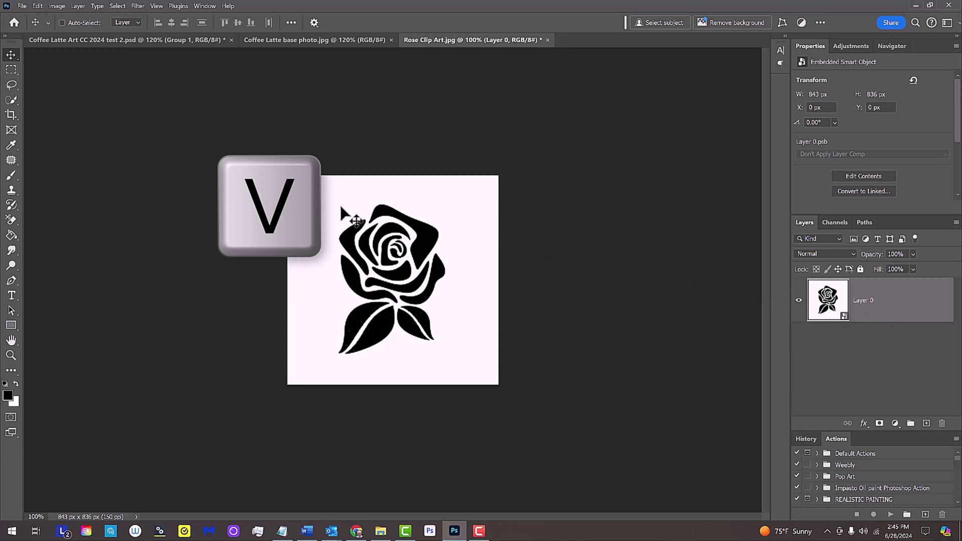
left_click_drag(340, 207, 320, 43)
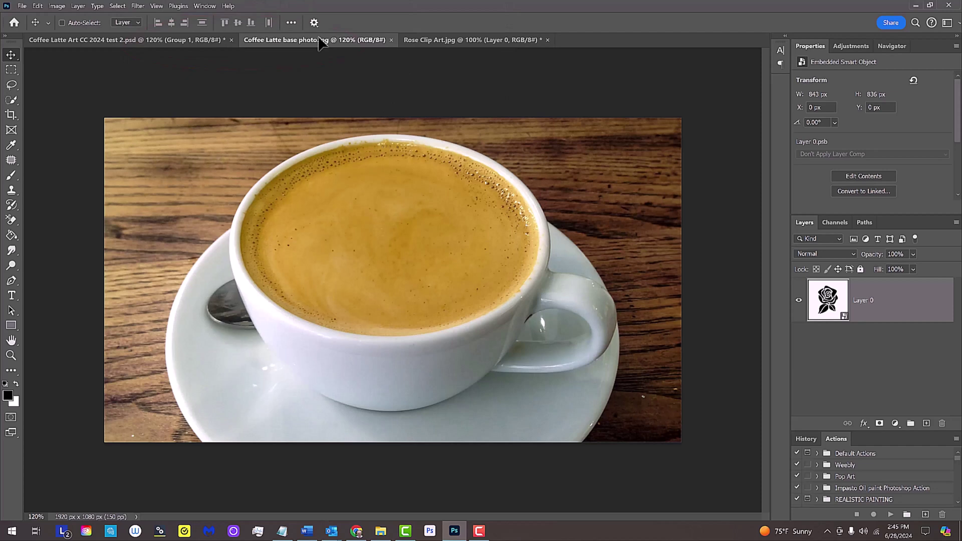
left_click_drag(320, 43, 395, 244)
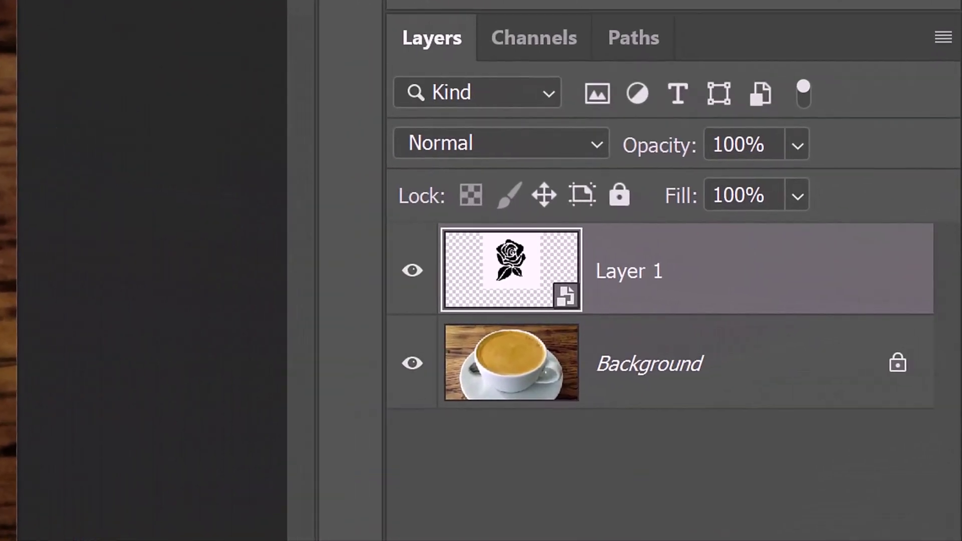
Make Layer 1 semi-transparent and scale the rose from its centre over the cup.
left_click(798, 146)
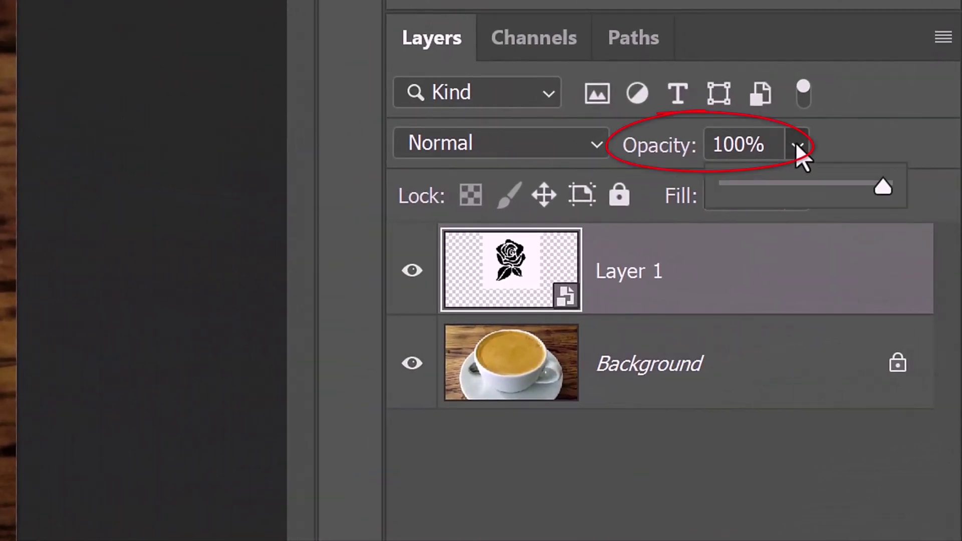
left_click_drag(878, 185, 797, 193)
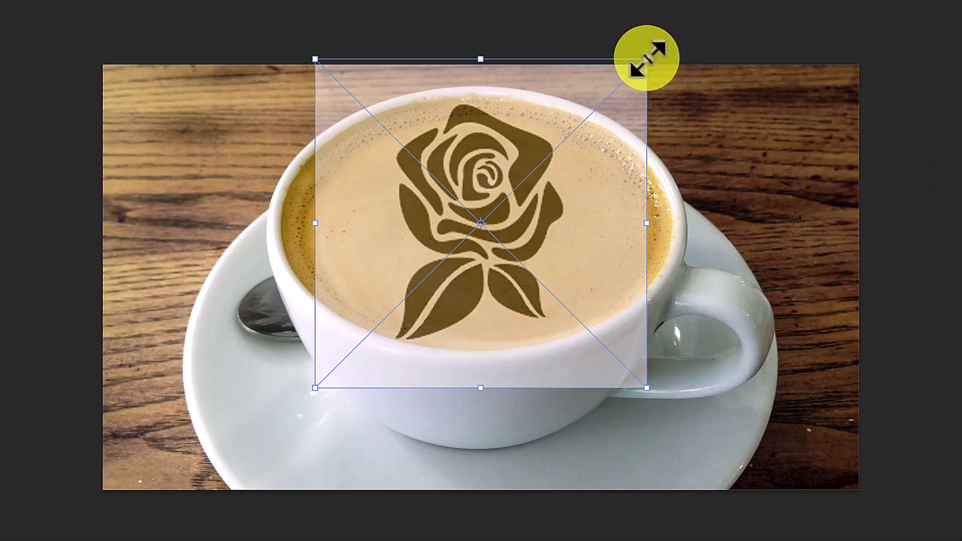
key("alt")
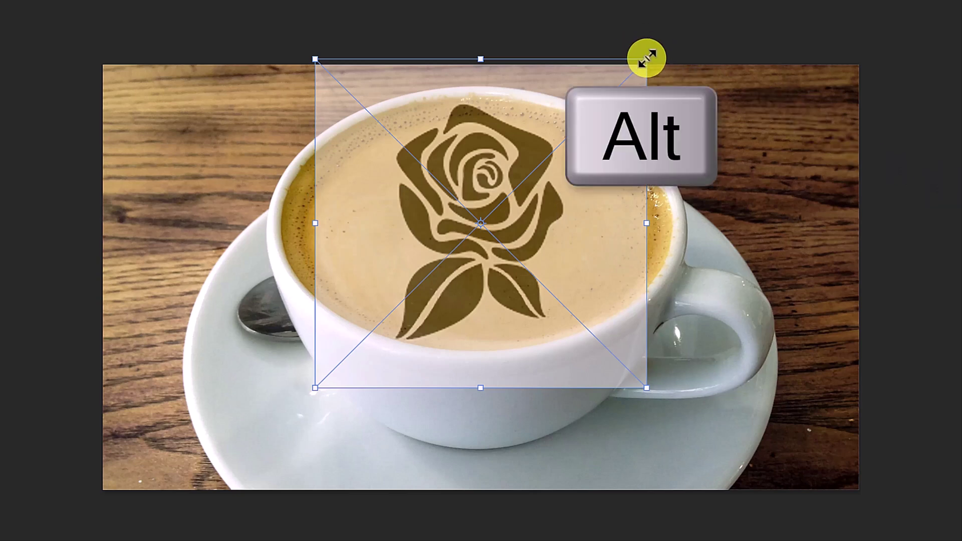
left_click_drag(646, 59, 660, 76)
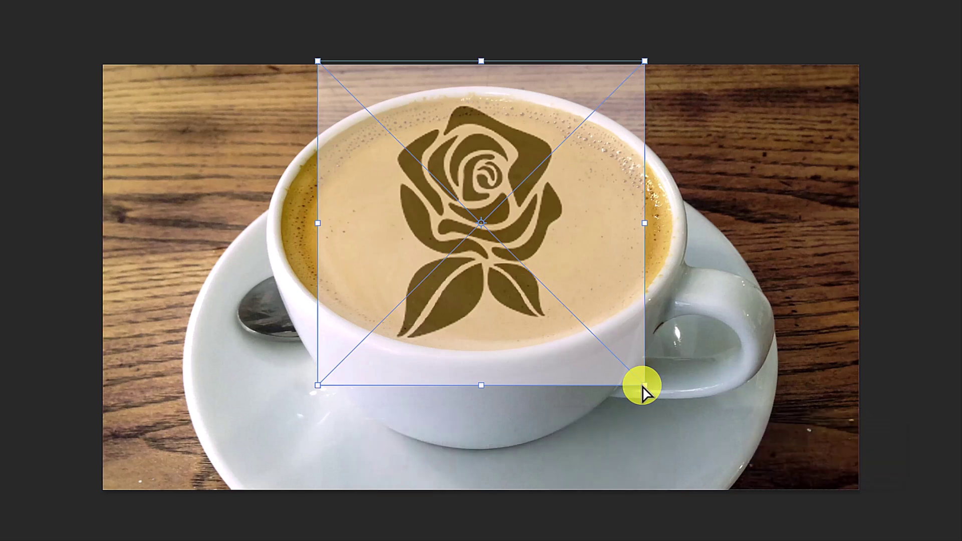
Skew the rose in perspective, shrink, rotate it clockwise, settle it on the coffee, and commit.
left_click_drag(645, 386, 728, 385)
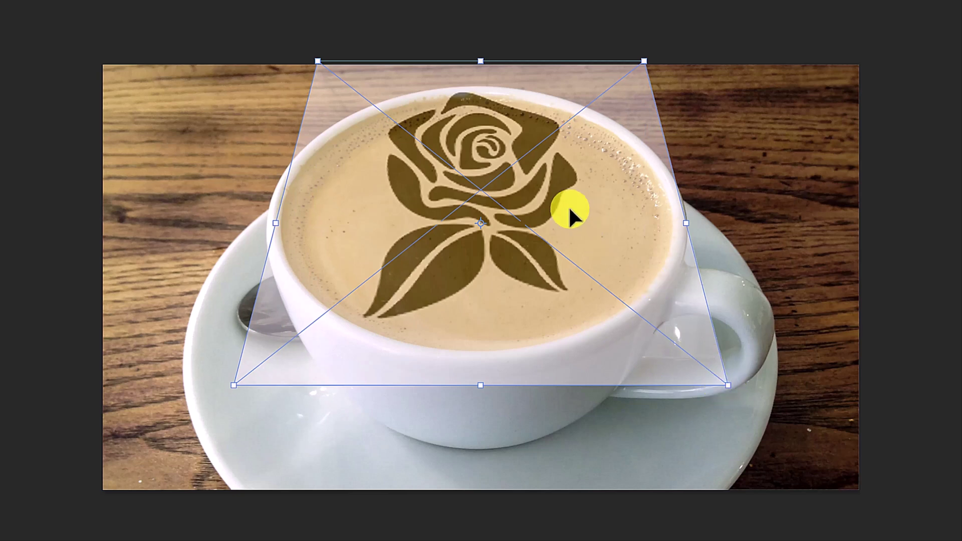
left_click_drag(569, 210, 572, 221)
left_click_drag(645, 73, 639, 82)
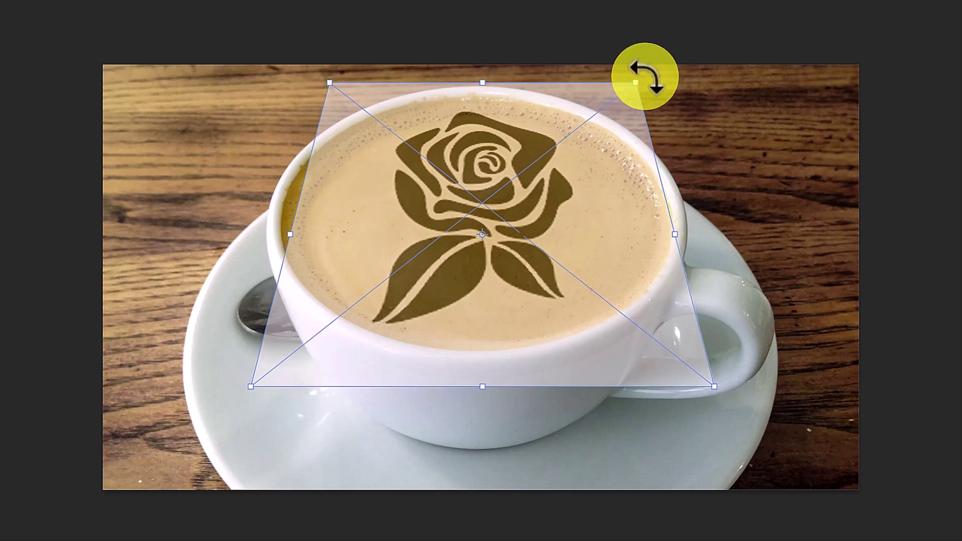
left_click_drag(645, 76, 656, 104)
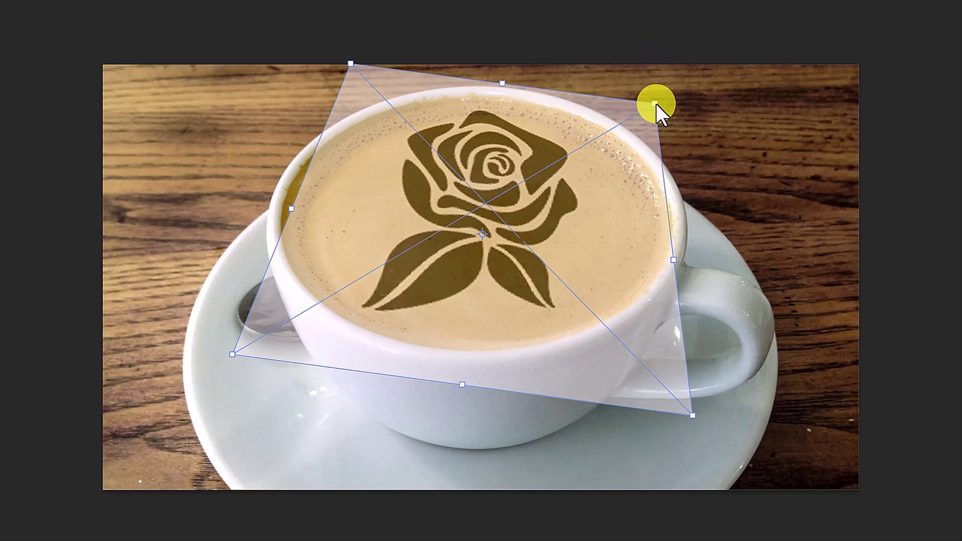
left_click_drag(519, 146, 520, 151)
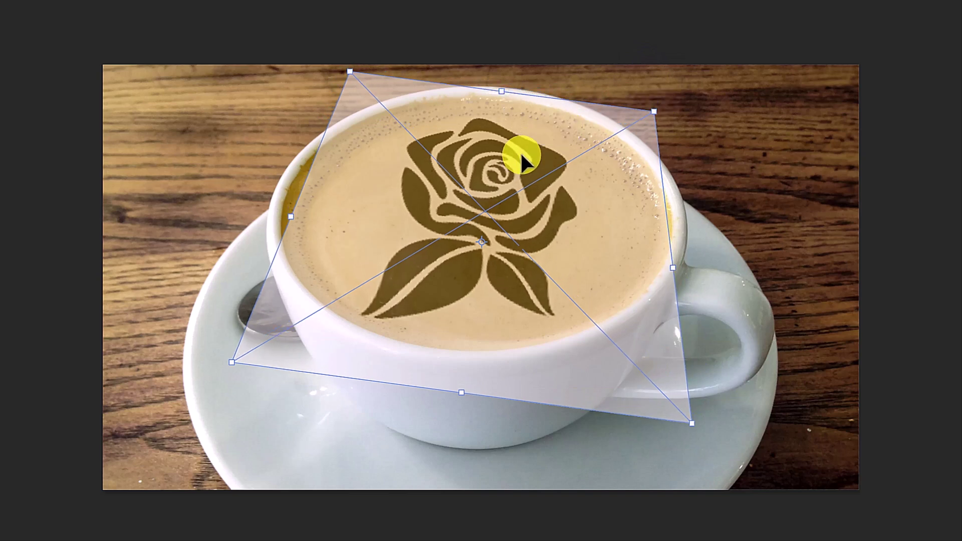
key("Return")
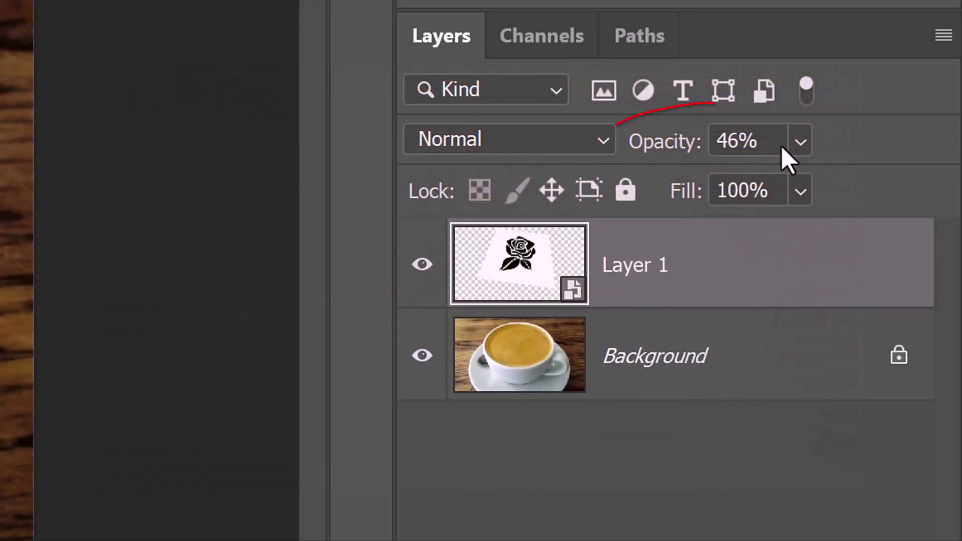
Restore Layer 1 to 100% opacity and soften the rose with a 6.0-pixel Gaussian Blur.
left_click(800, 145)
left_click_drag(846, 177, 926, 182)
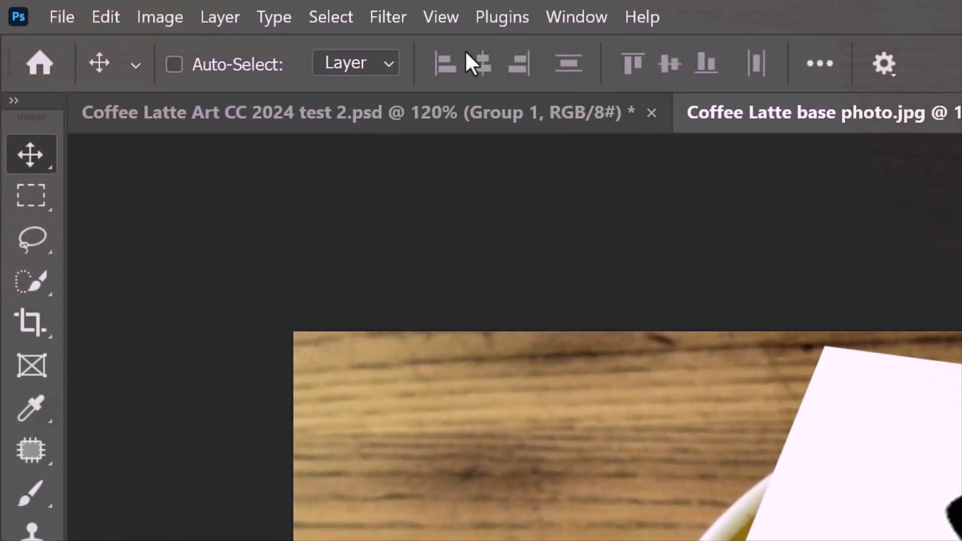
left_click(388, 17)
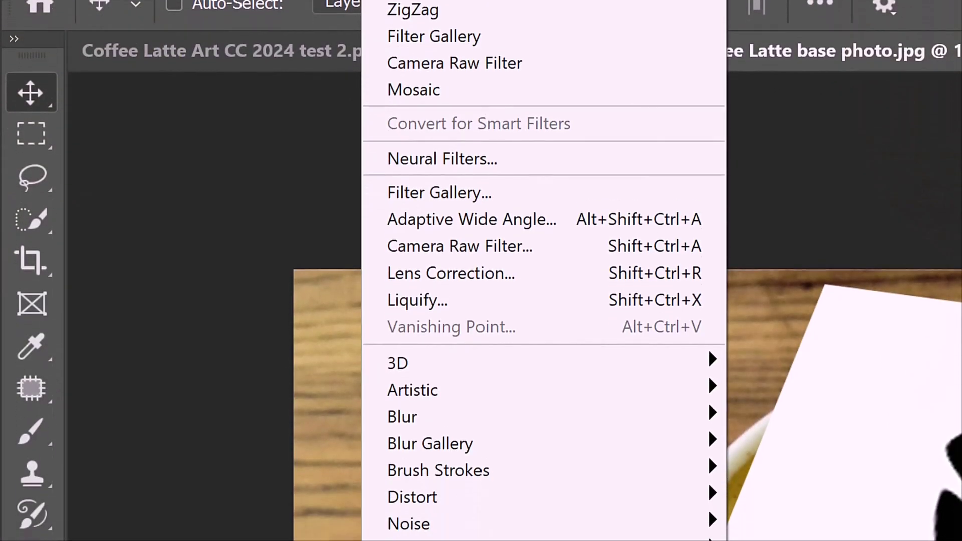
mouse_move(403, 251)
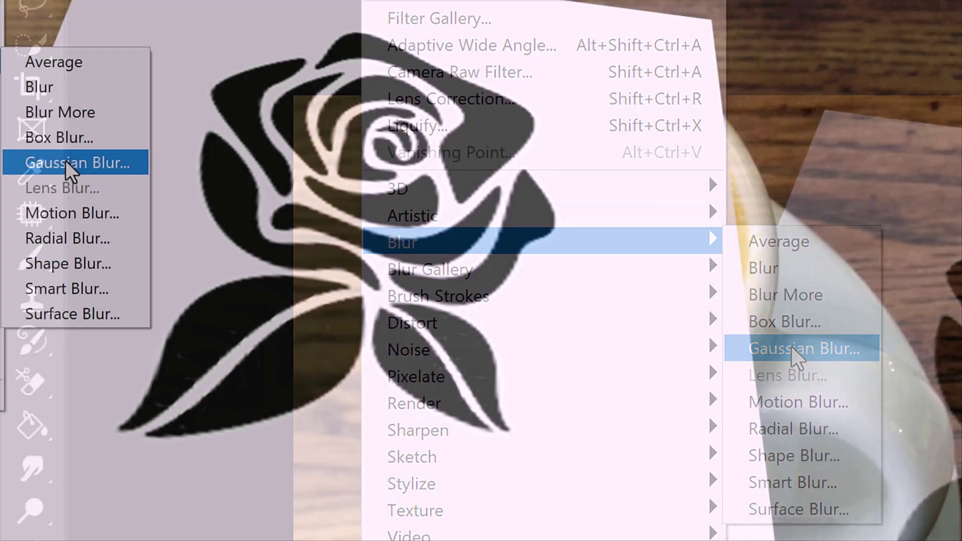
left_click(792, 348)
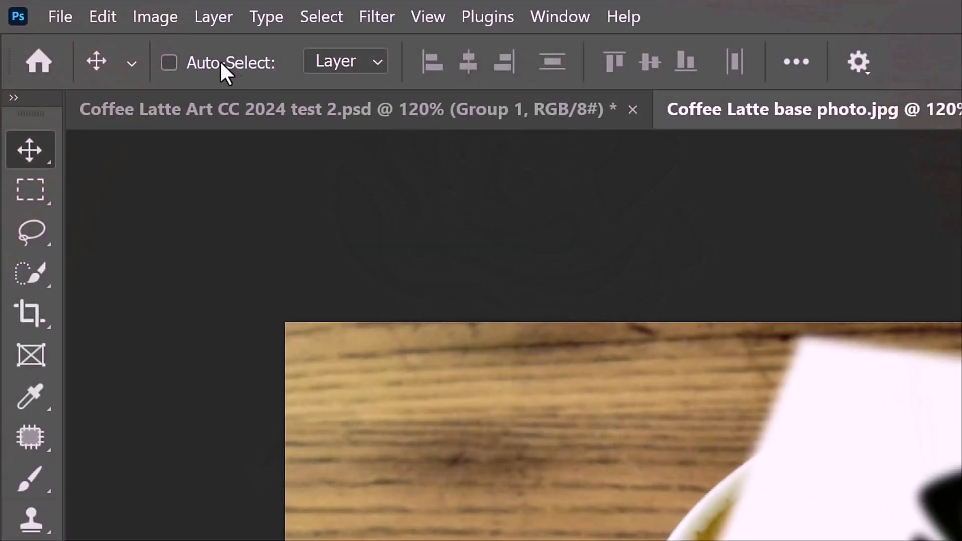
Apply a Threshold adjustment at level 126 to the blurred rose.
left_click(155, 18)
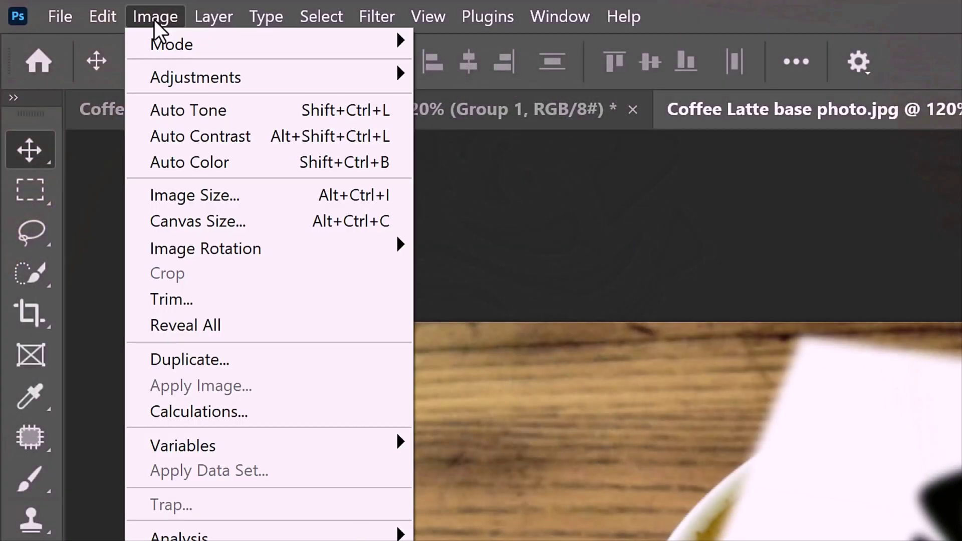
mouse_move(203, 80)
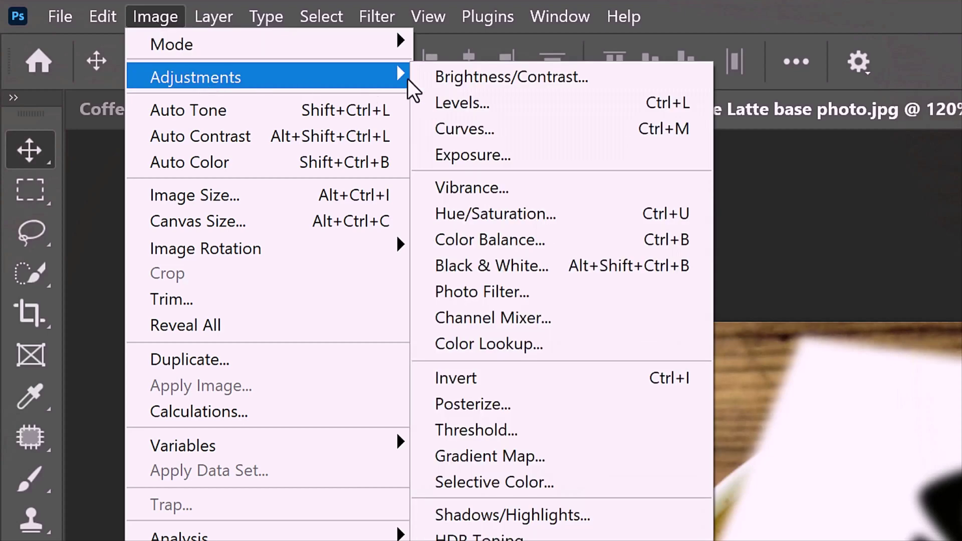
left_click(478, 435)
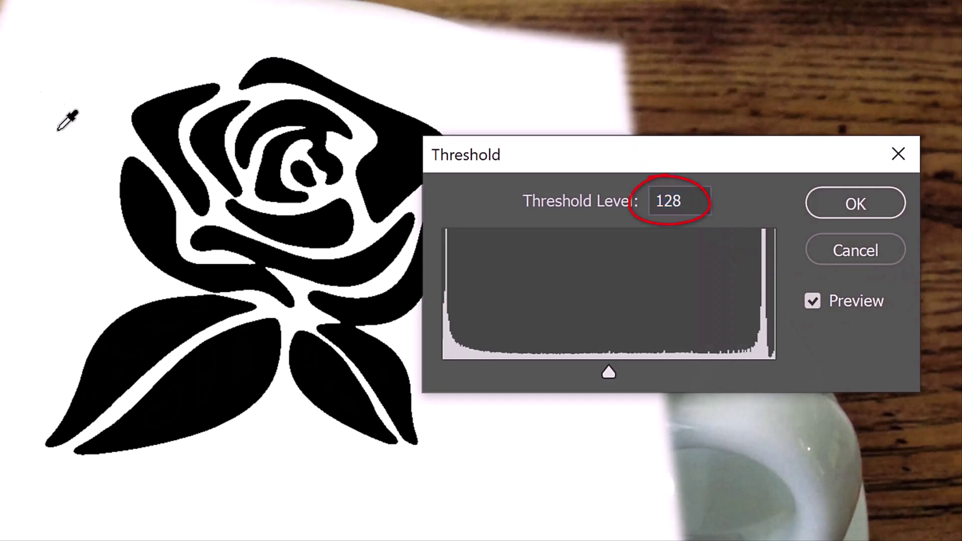
left_click_drag(609, 373, 591, 348)
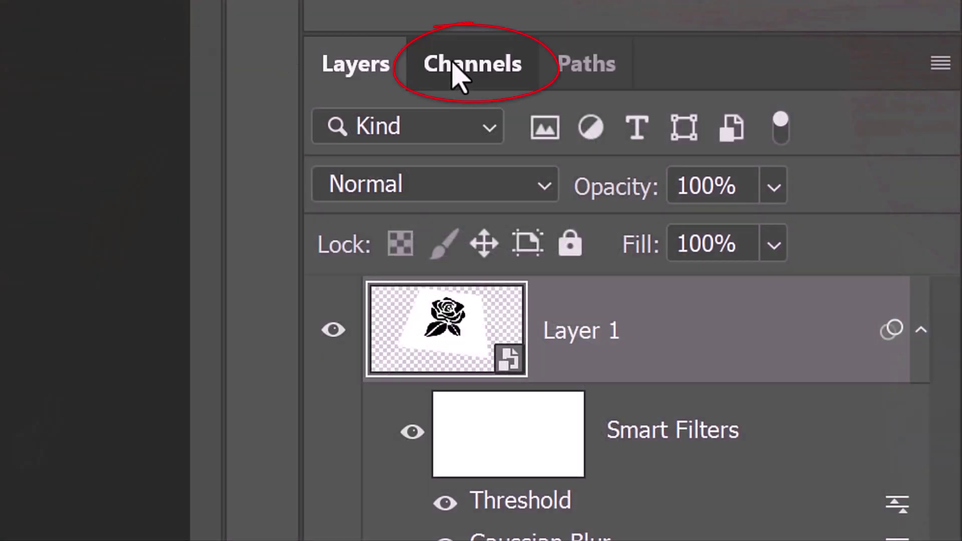
left_click(459, 74)
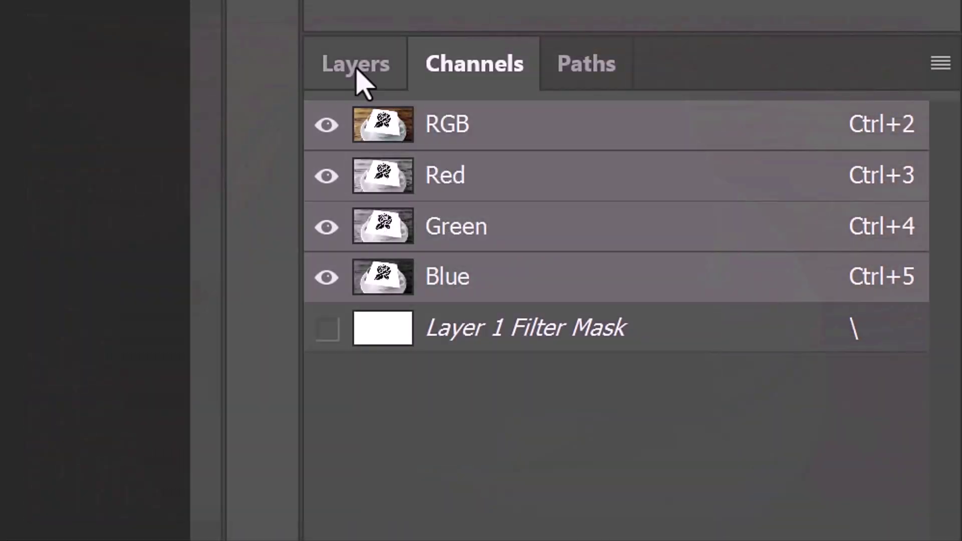
left_click(353, 69)
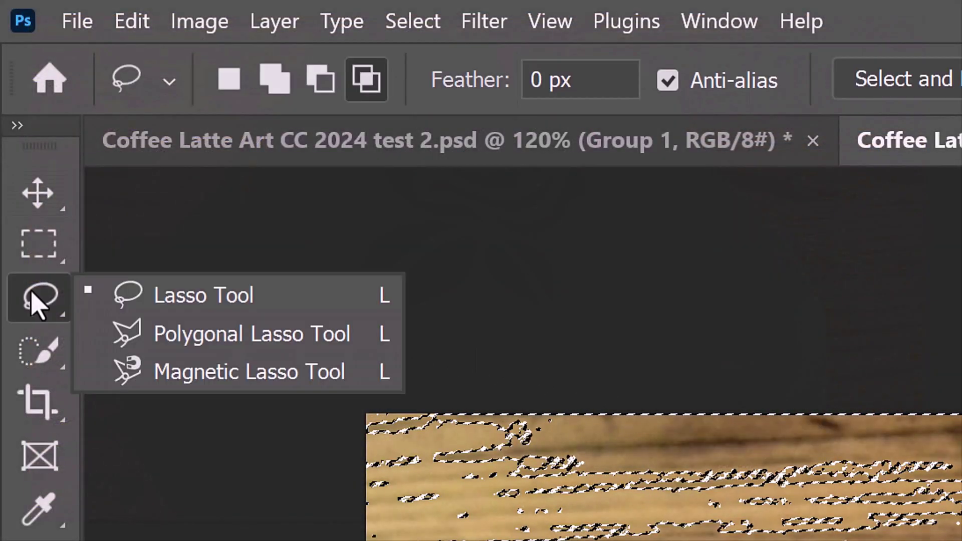
Lasso-select the rose and add a layer mask hiding the surrounding white paper.
left_click(197, 298)
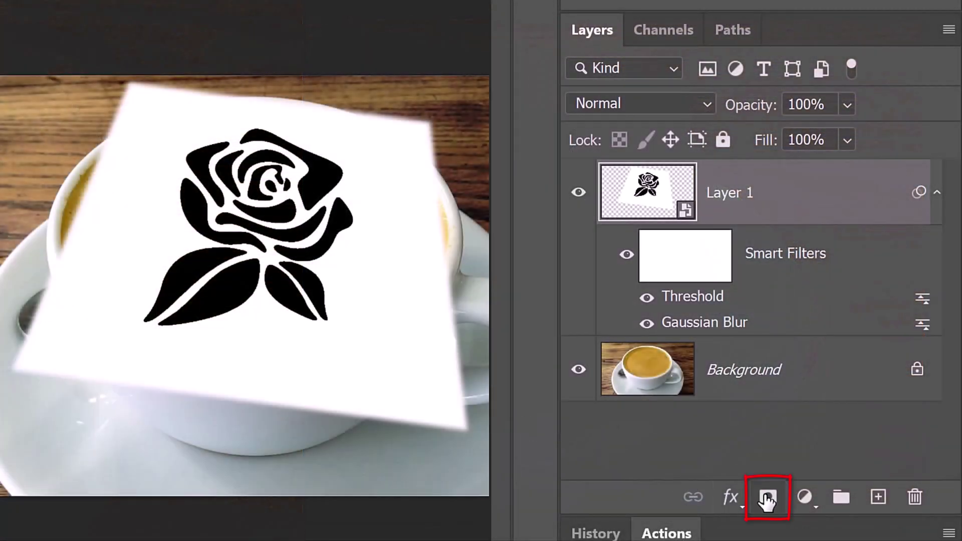
left_click(767, 498)
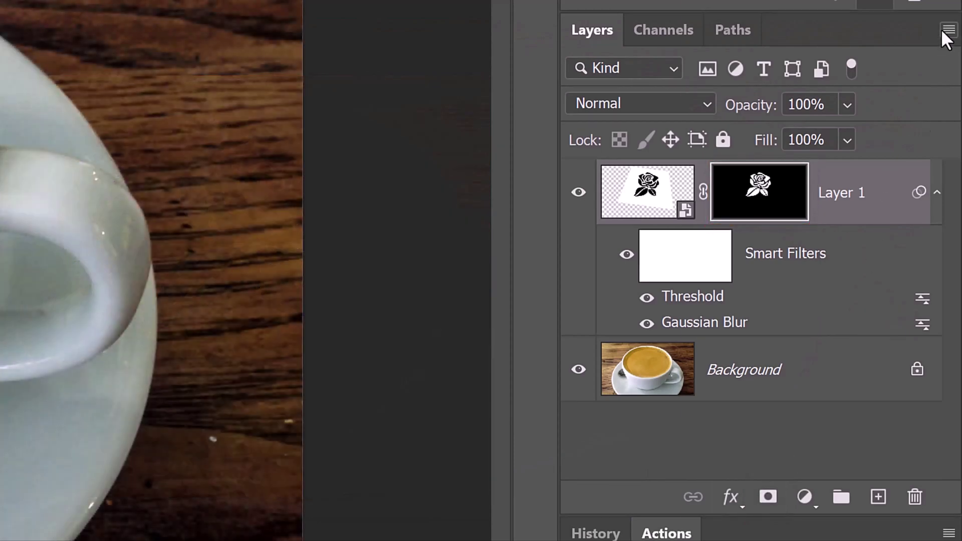
Convert the masked, filtered Layer 1 into a single smart object.
left_click(943, 30)
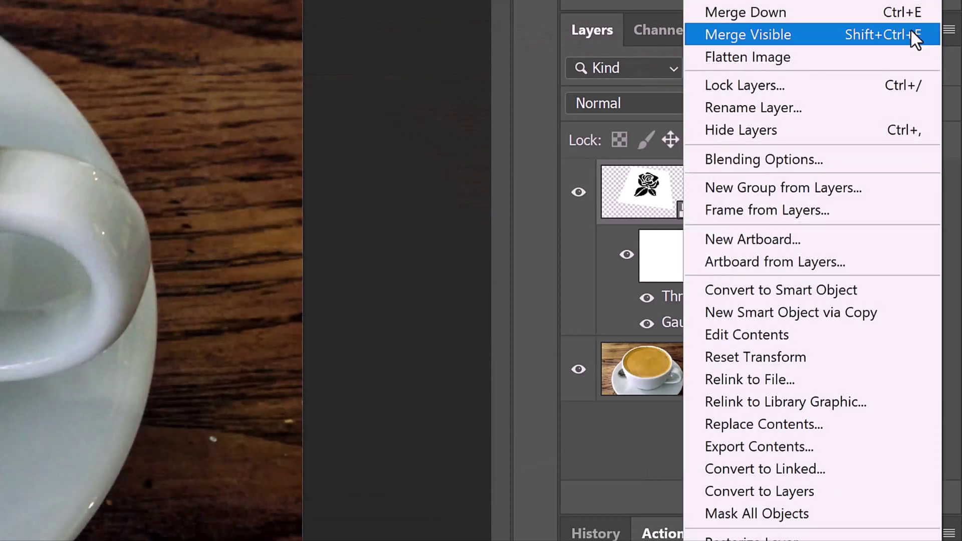
left_click(762, 291)
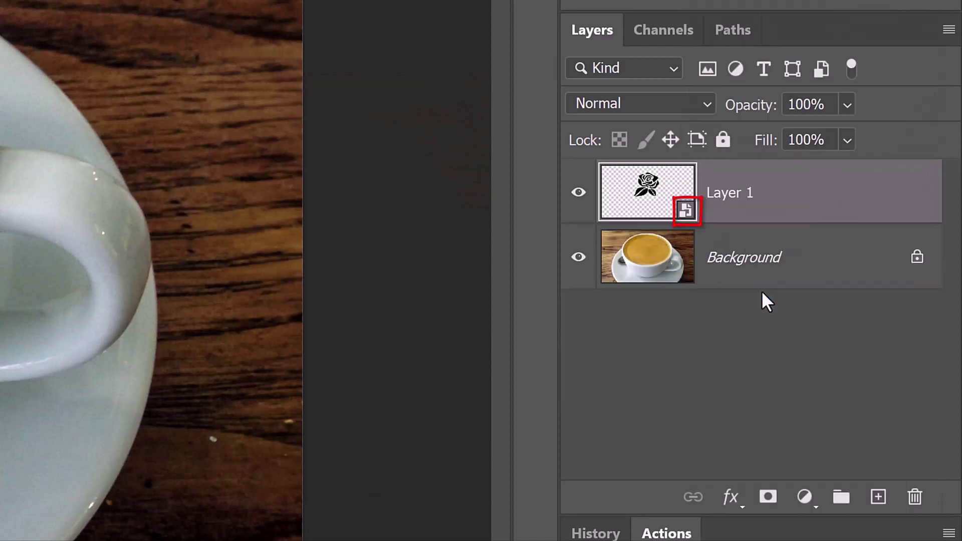
Add a white Color Overlay style to Layer 1 so the rose turns white.
double_click(827, 203)
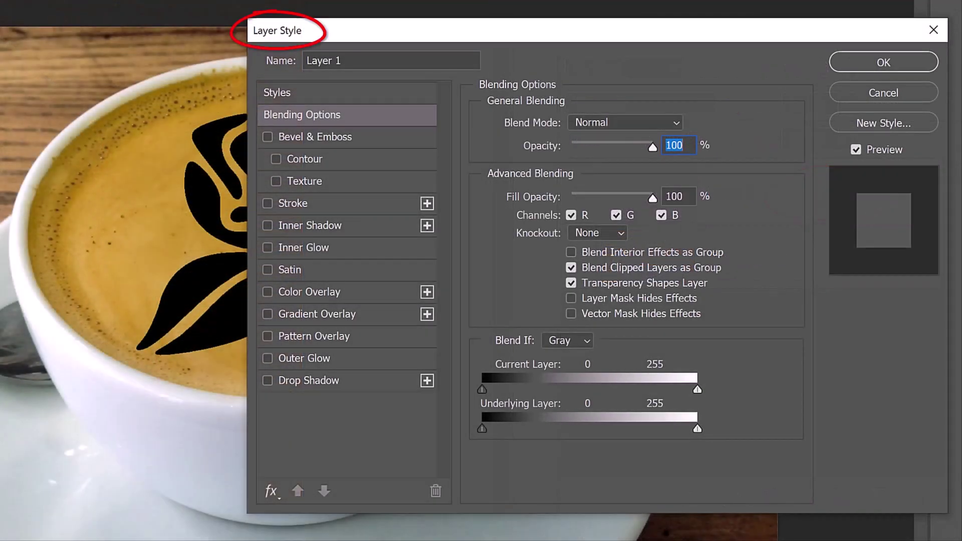
left_click(316, 291)
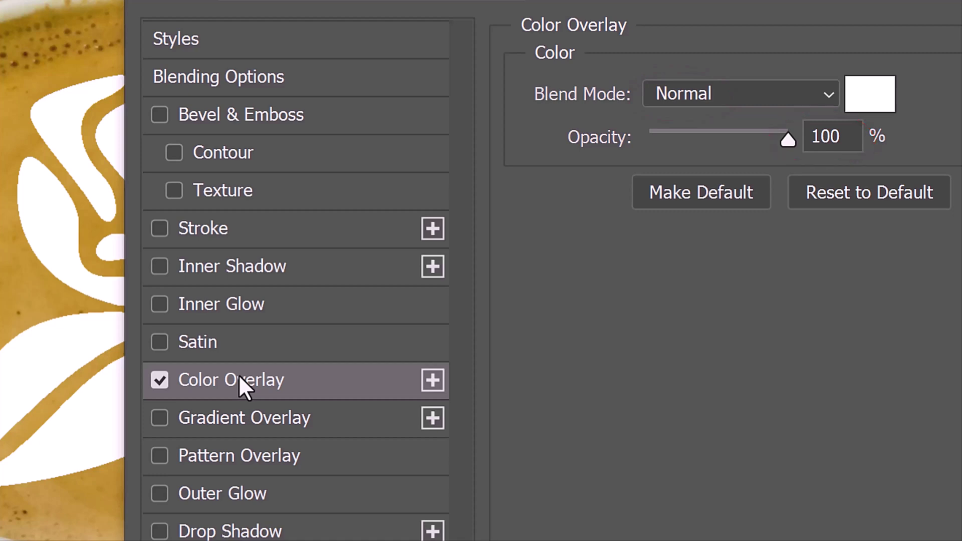
Enable a Satin effect on the rose and set its colour to cream F6EDC5.
left_click(197, 341)
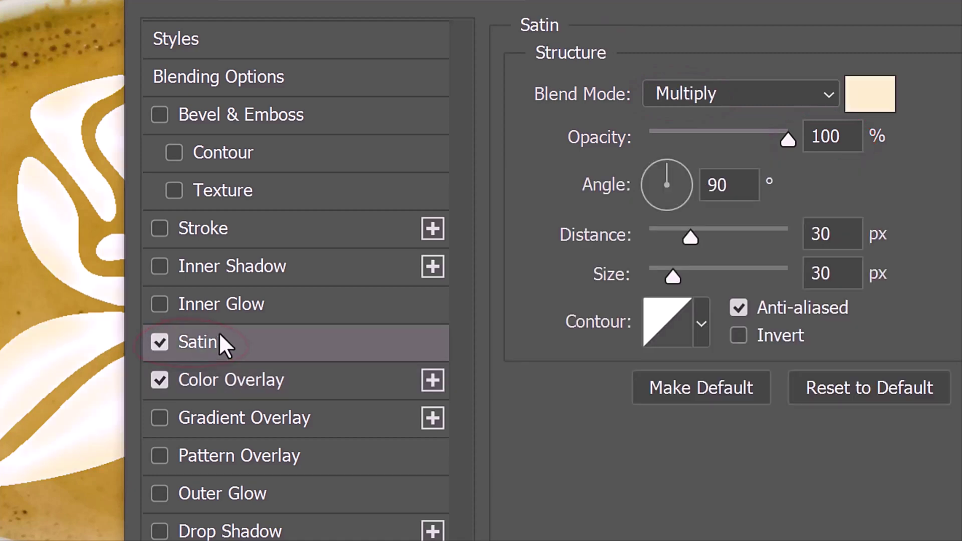
left_click(872, 93)
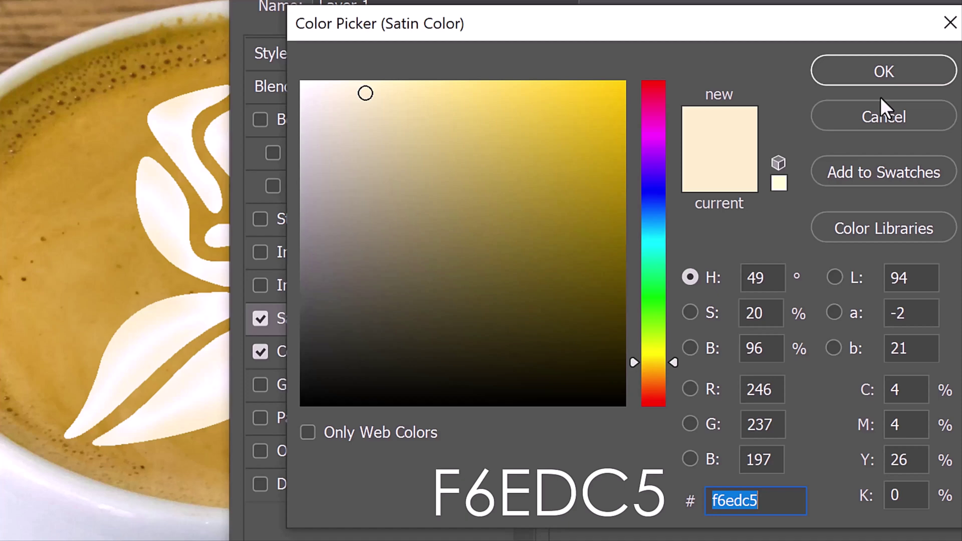
left_click(885, 71)
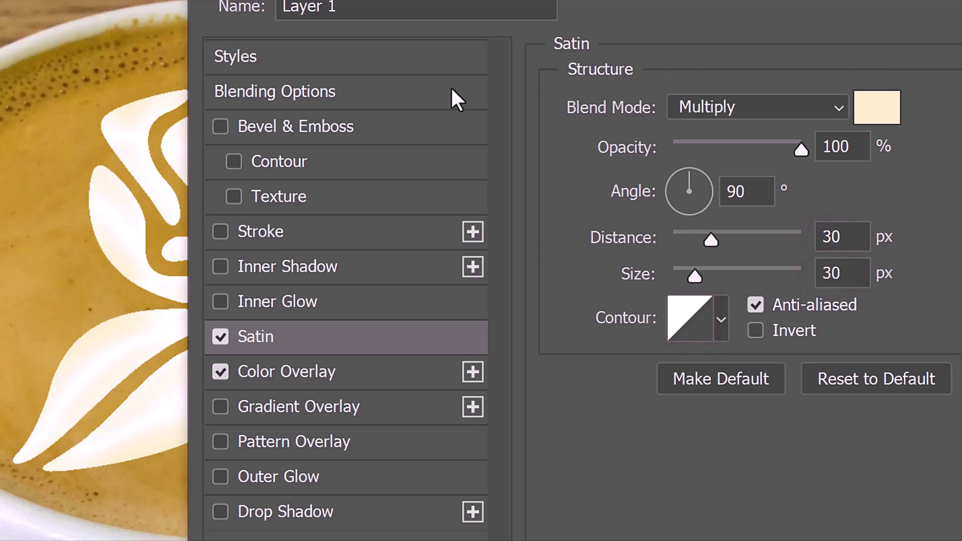
Add an Emboss bevel (Depth 210%, Size 30 px) with a dark brown 582C19 shadow colour.
left_click(300, 130)
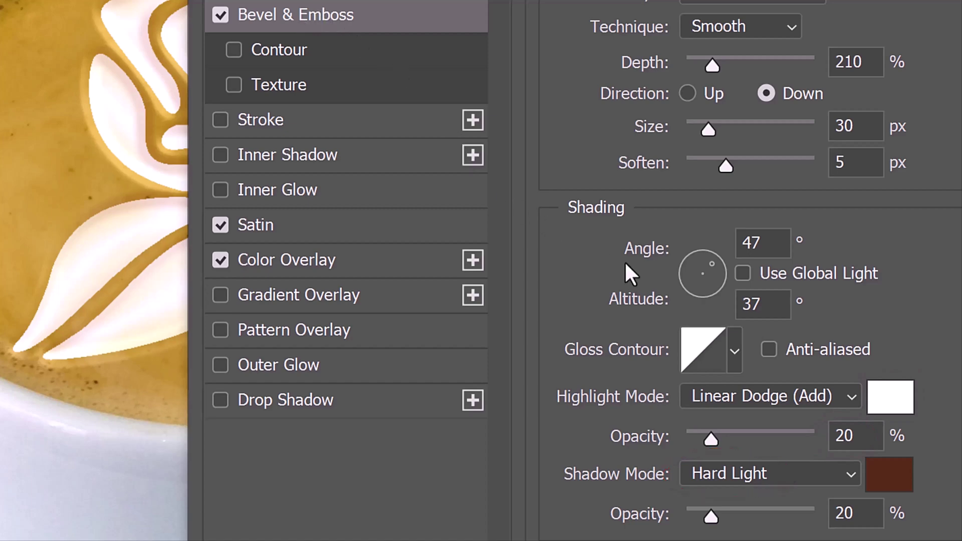
left_click(885, 480)
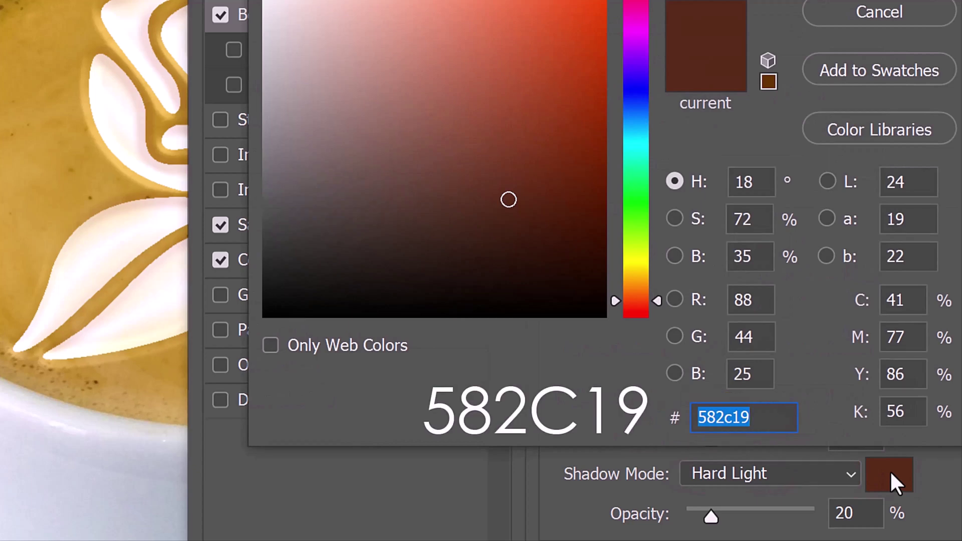
key("Return")
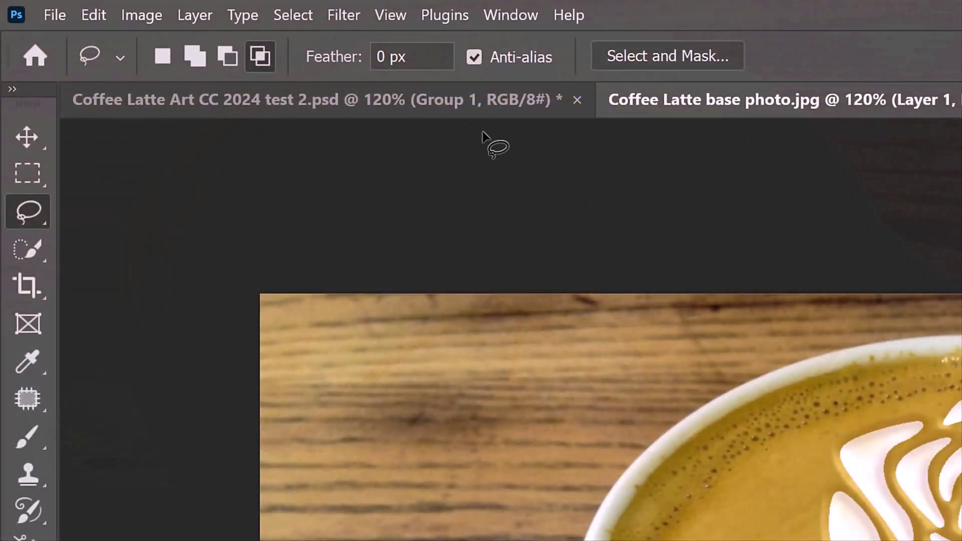
Set up a ZigZag distortion on the rose with Amount -30, 6 ridges, Out From Center.
left_click(344, 16)
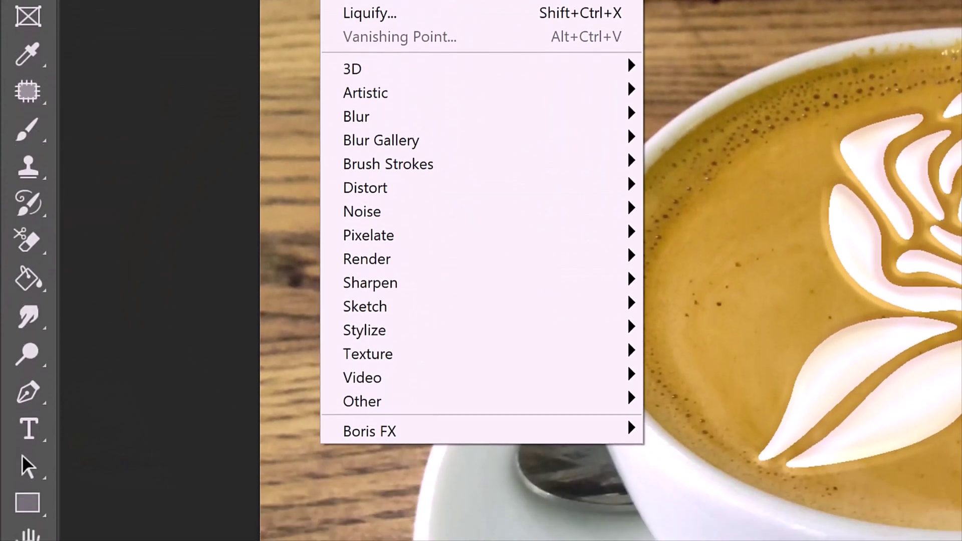
mouse_move(368, 280)
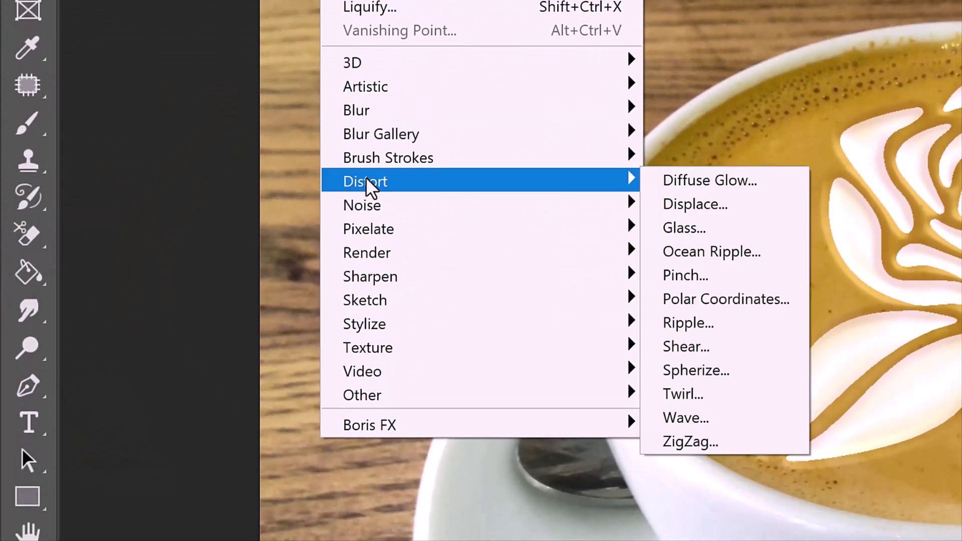
left_click(693, 444)
left_click_drag(490, 185, 500, 243)
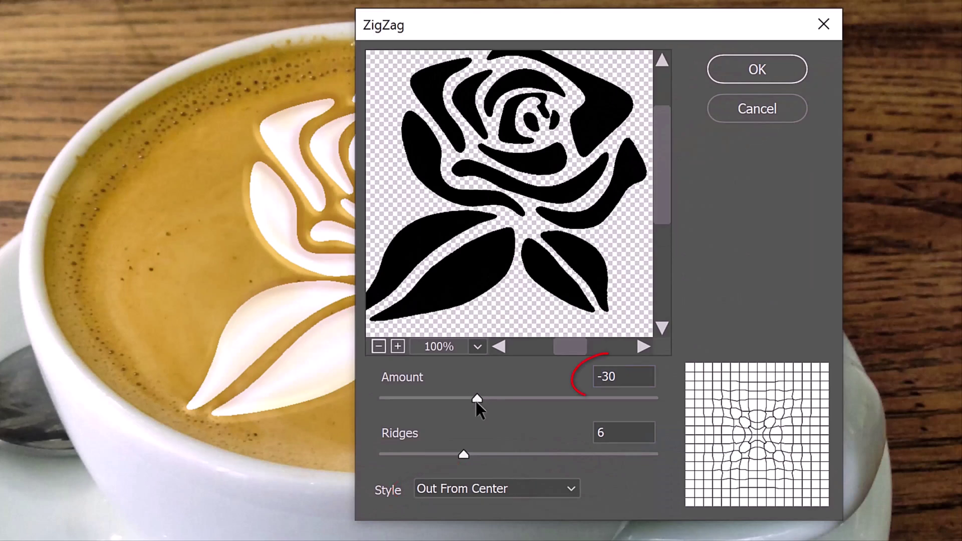
mouse_move(476, 400)
left_mouse_down()
mouse_move(426, 401)
mouse_move(637, 403)
mouse_move(479, 404)
left_mouse_up()
mouse_move(465, 454)
left_mouse_down()
mouse_move(369, 452)
mouse_move(612, 451)
mouse_move(459, 448)
left_mouse_up()
Apply the ZigZag, then soften the rose with a Gaussian Blur of radius 1.
left_click(735, 73)
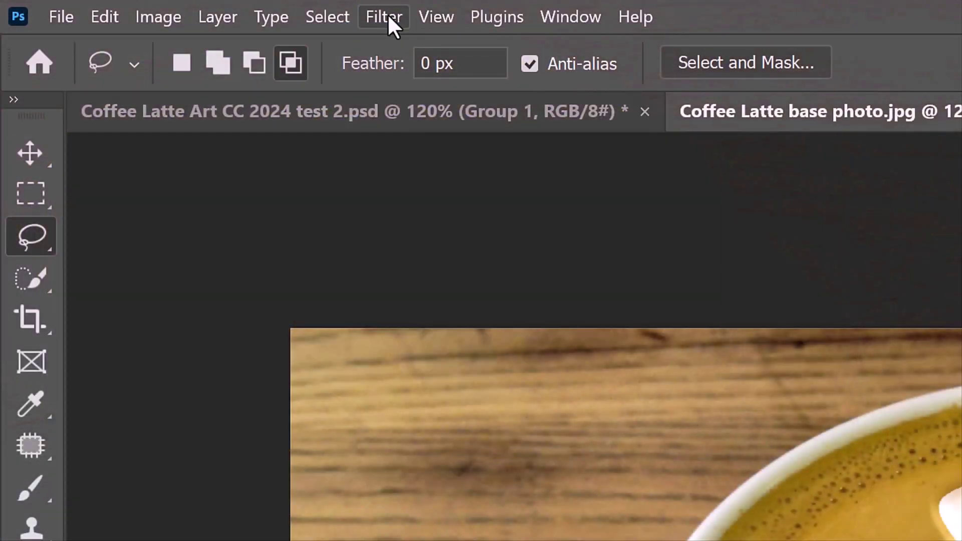
left_click(383, 16)
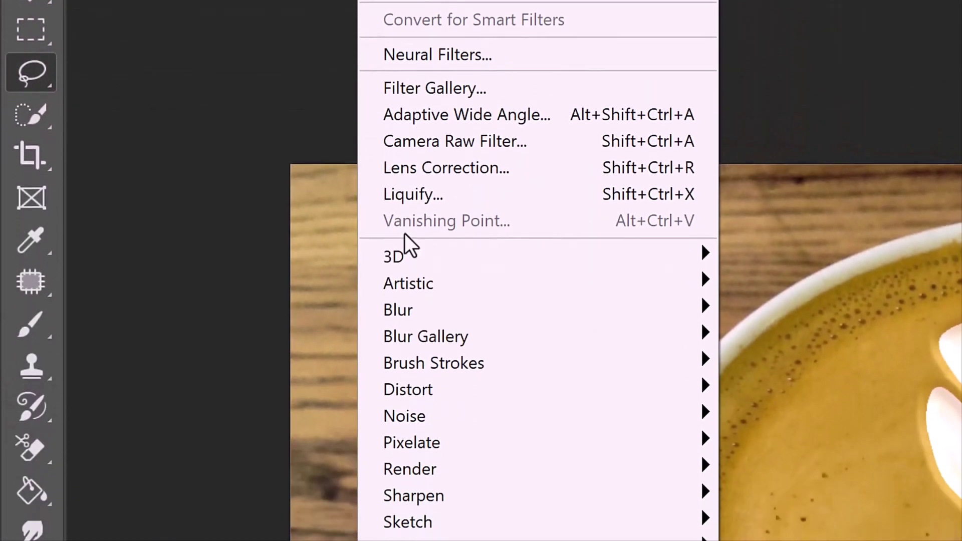
mouse_move(408, 478)
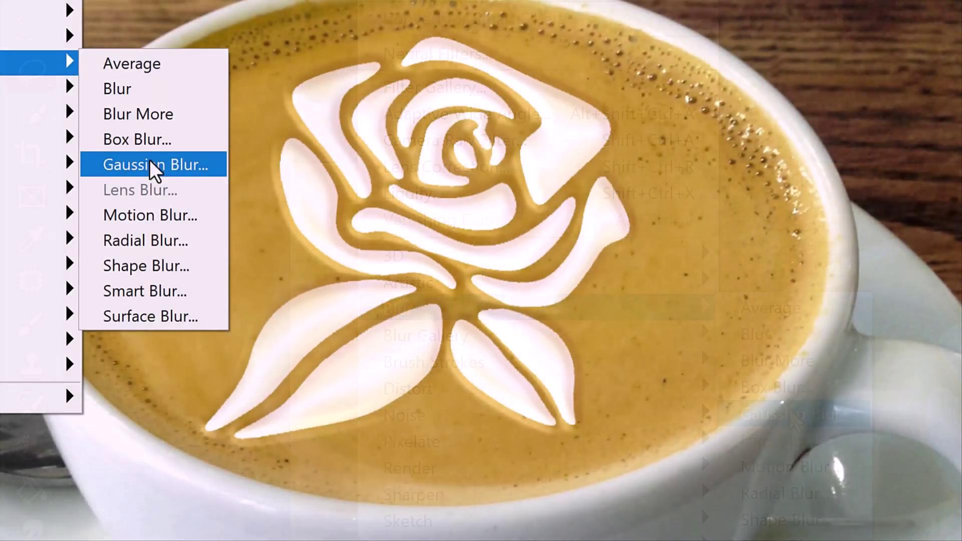
left_click(790, 412)
type("1")
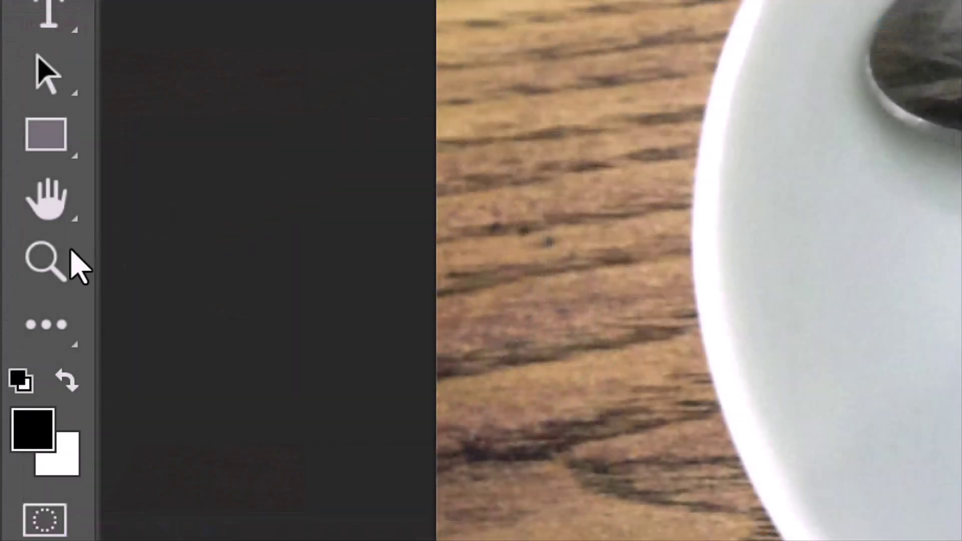
Zoom in so the coffee cup fills the view.
left_click(11, 356)
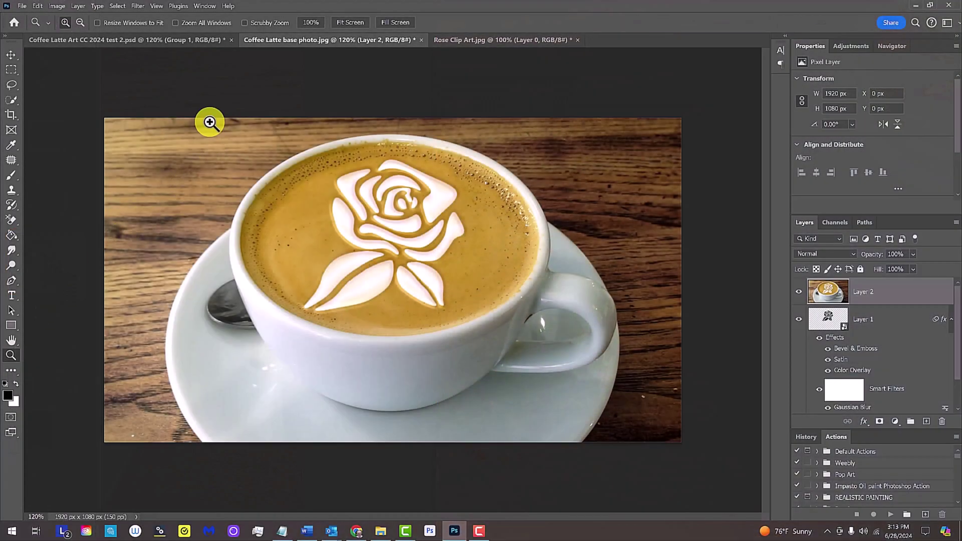
left_click_drag(209, 123, 570, 358)
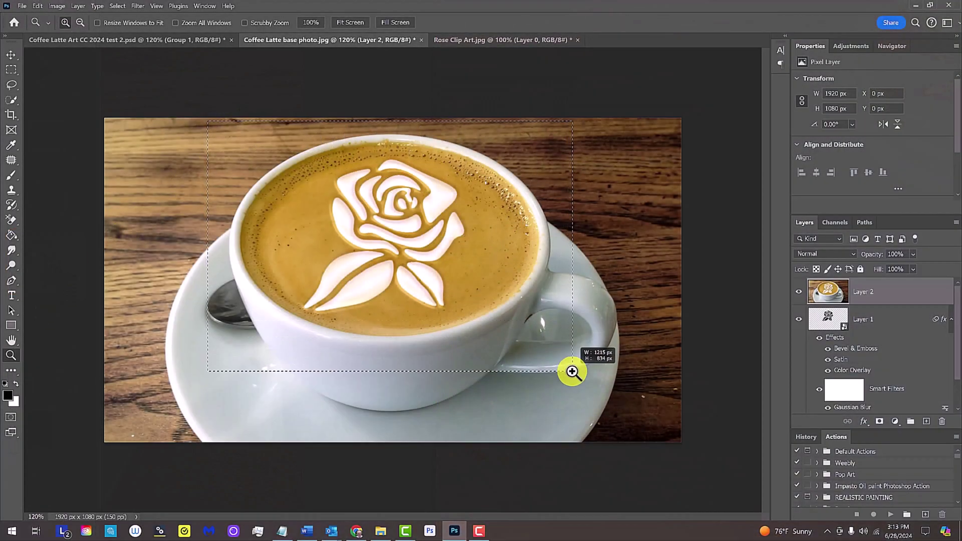
left_click_drag(572, 372, 571, 375)
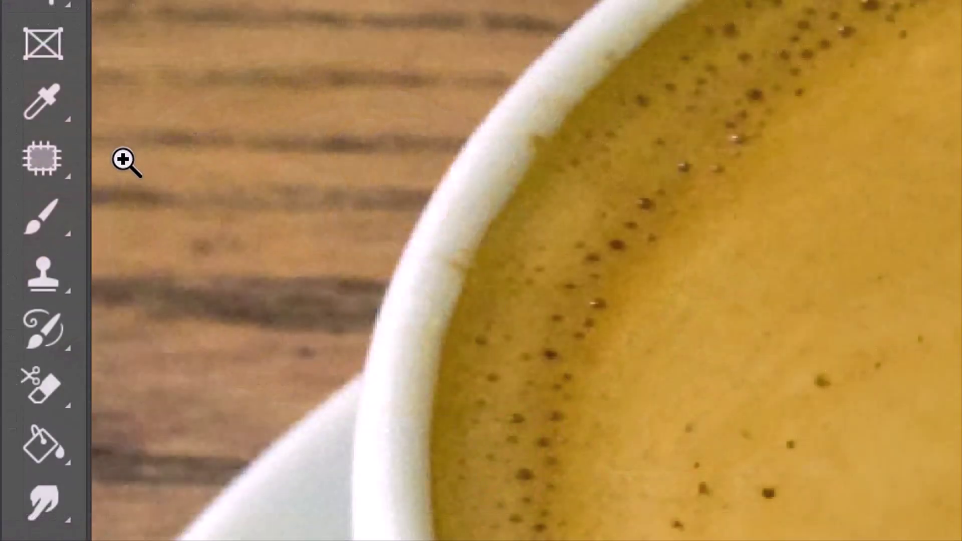
Select the Patch tool in Normal mode, patching from Source.
right_click(13, 162)
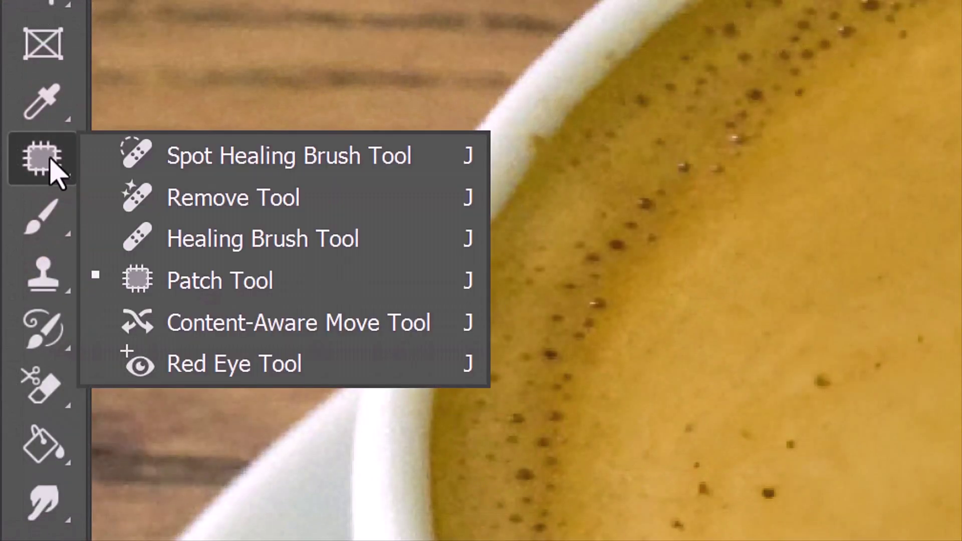
left_click(207, 284)
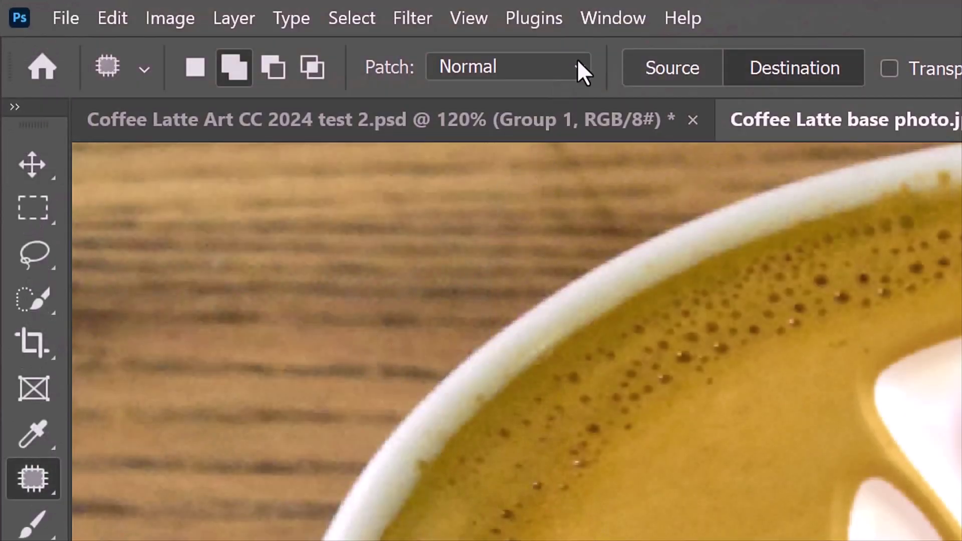
left_click(577, 63)
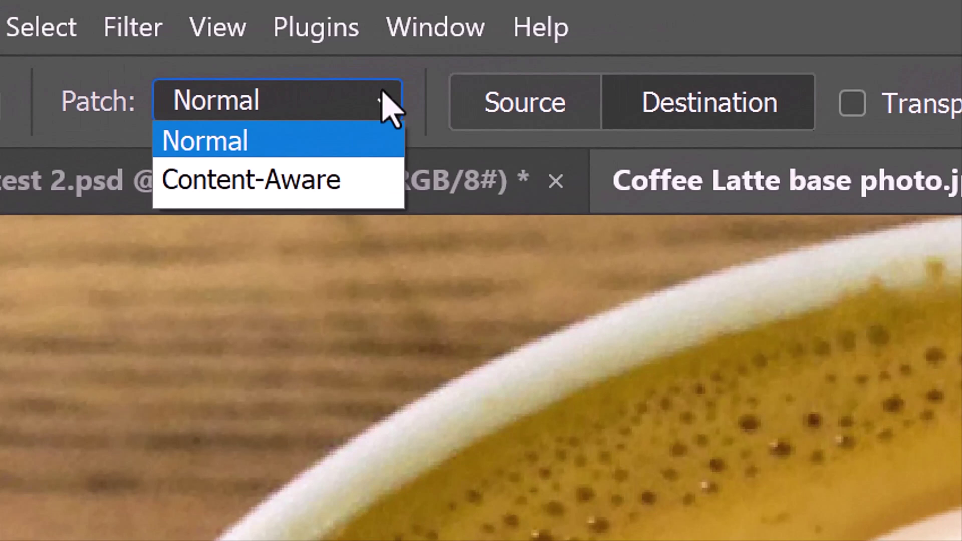
left_click(382, 95)
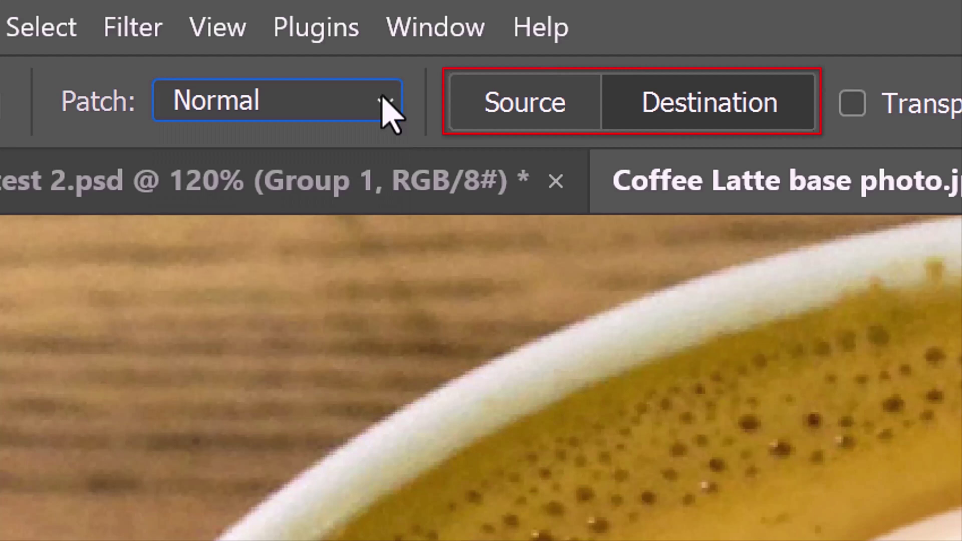
left_click(530, 107)
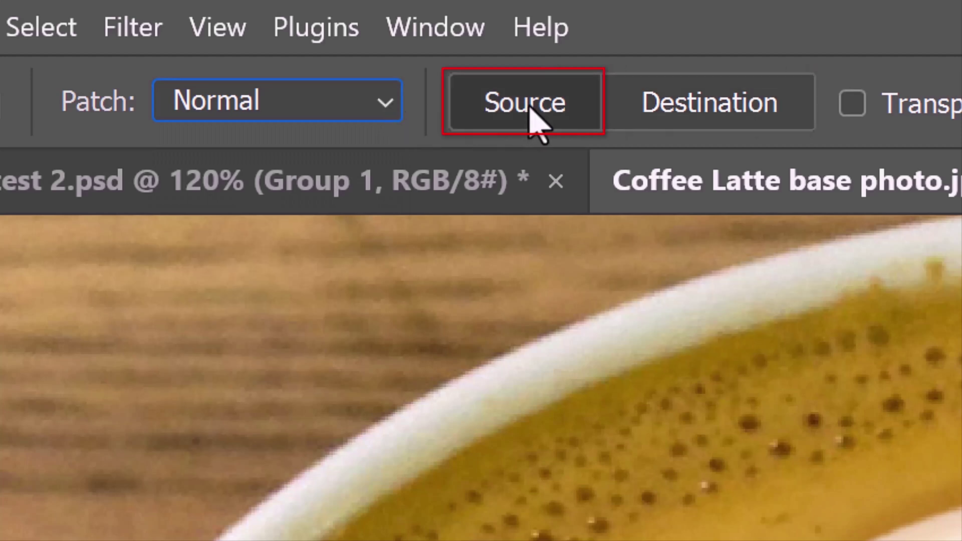